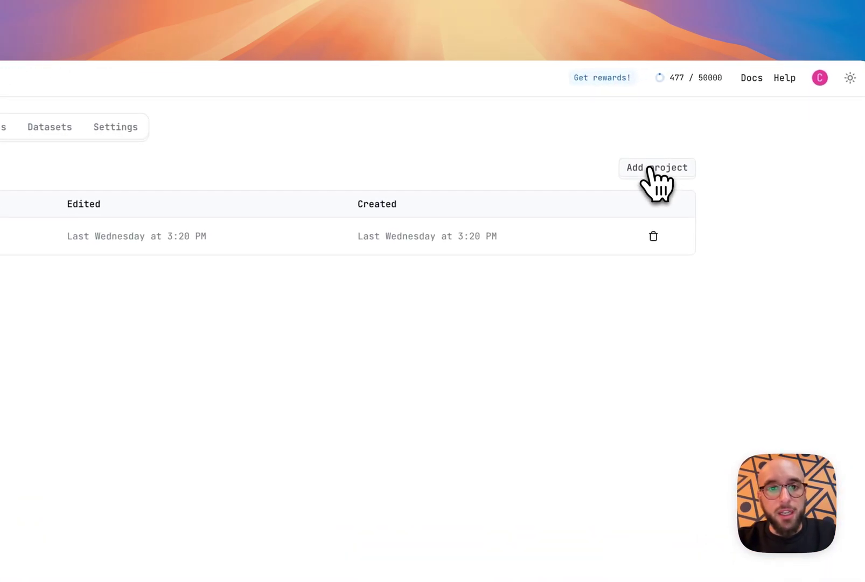
# - Create a new project named 'Model comparisons'
pyautogui.click(652, 171)
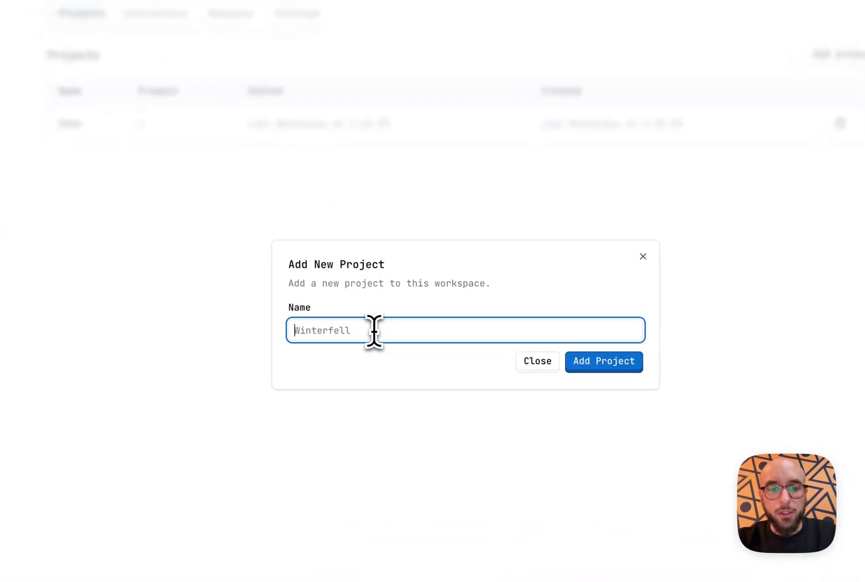
pyautogui.write('Mo')
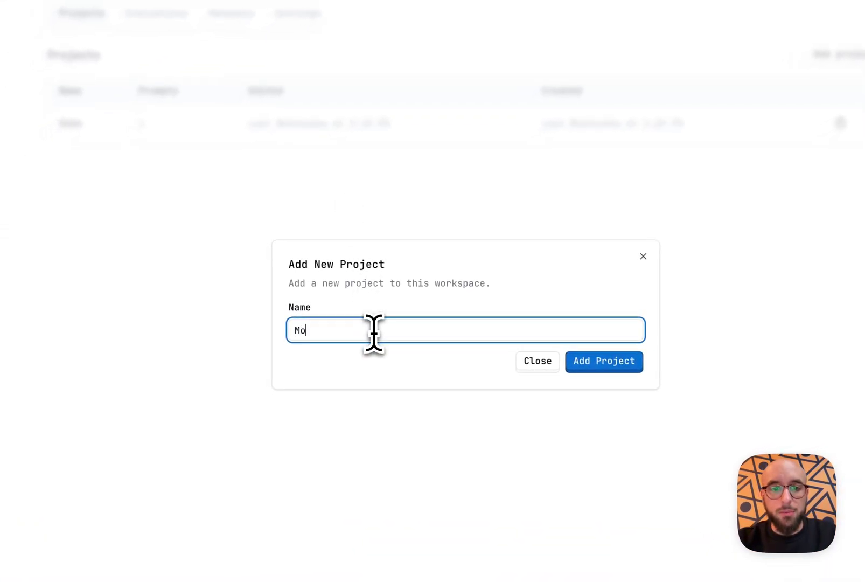
pyautogui.write('del comparisons')
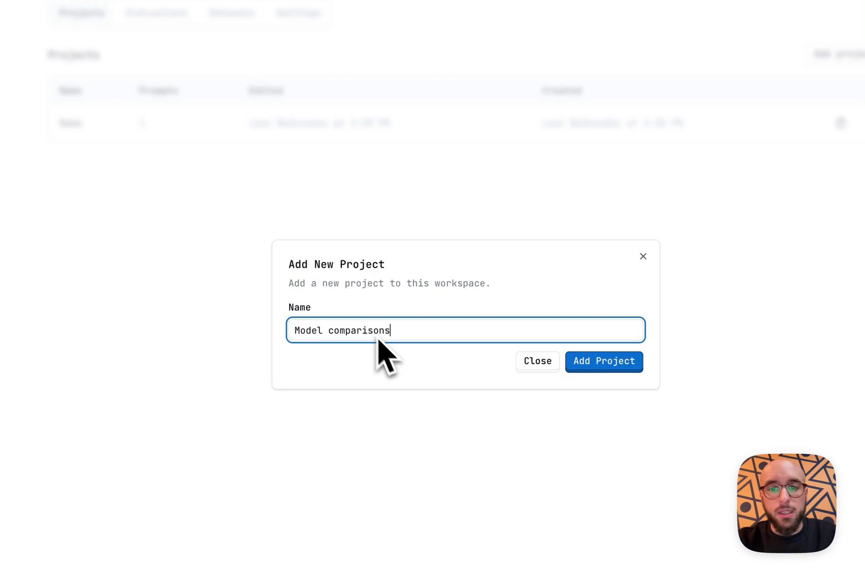
pyautogui.click(597, 372)
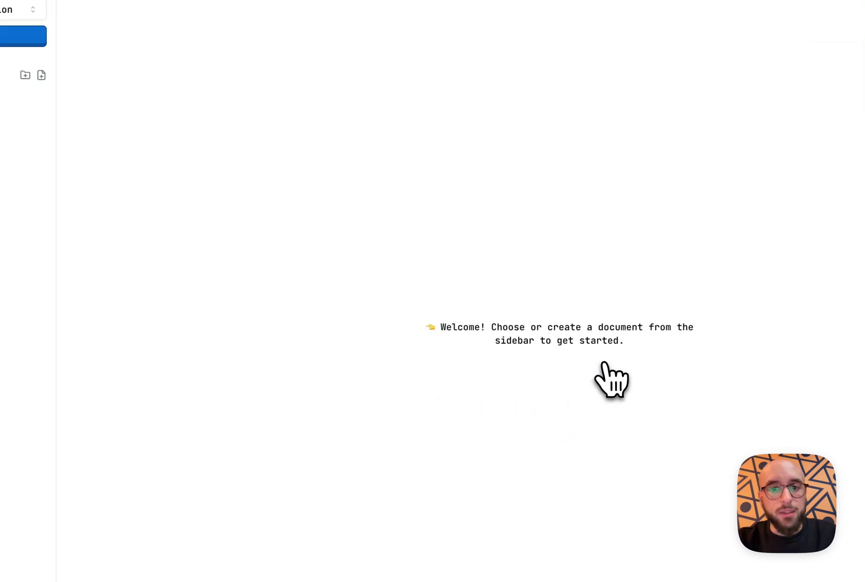
# - Add a new file named 'prompt' to the project
pyautogui.click(41, 75)
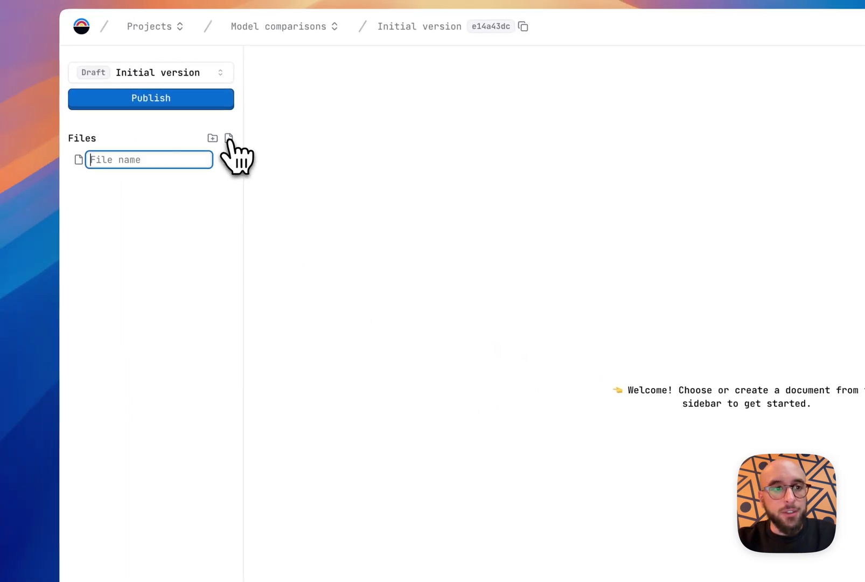
pyautogui.write('prompt')
pyautogui.press('Return')
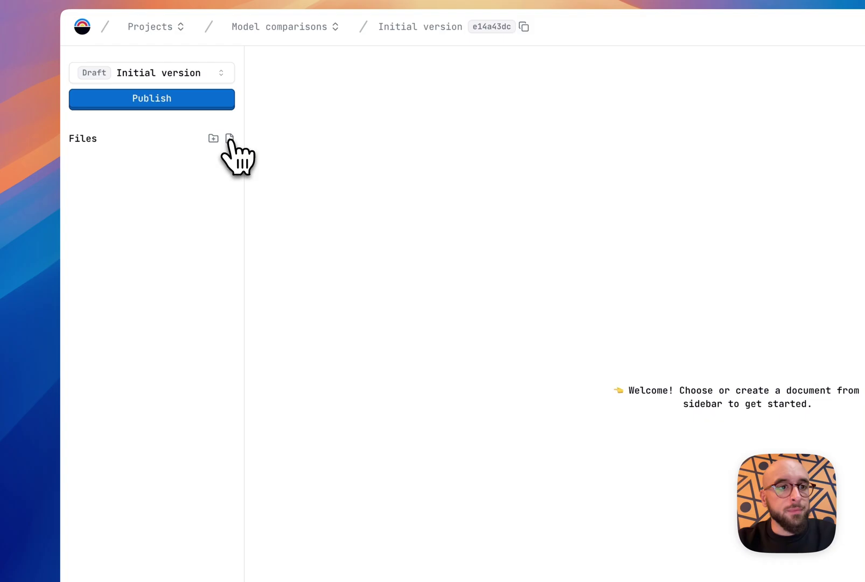
# - Ask the AI to rewrite the prompt as a humorist joke generator with a {{topic}} input, then apply it
pyautogui.click(133, 159)
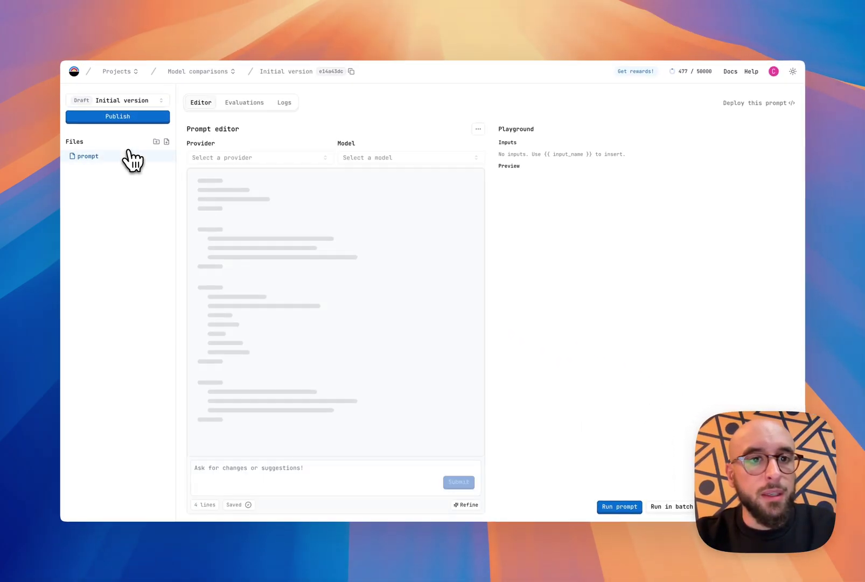
pyautogui.click(302, 475)
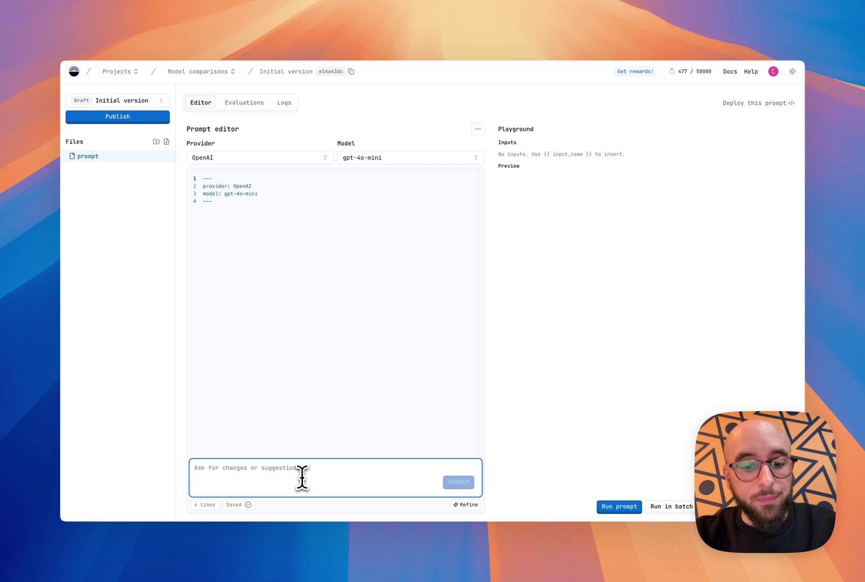
pyautogui.write('ge')
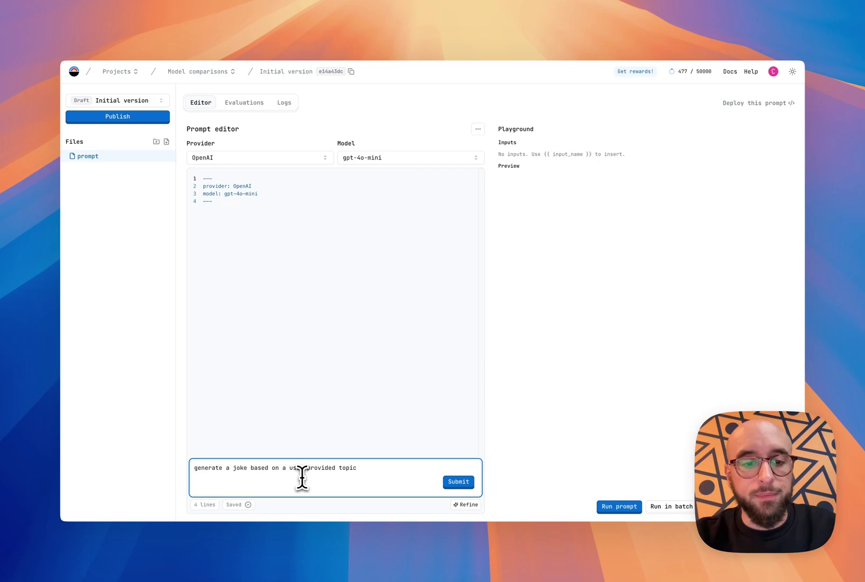
pyautogui.press('Return')
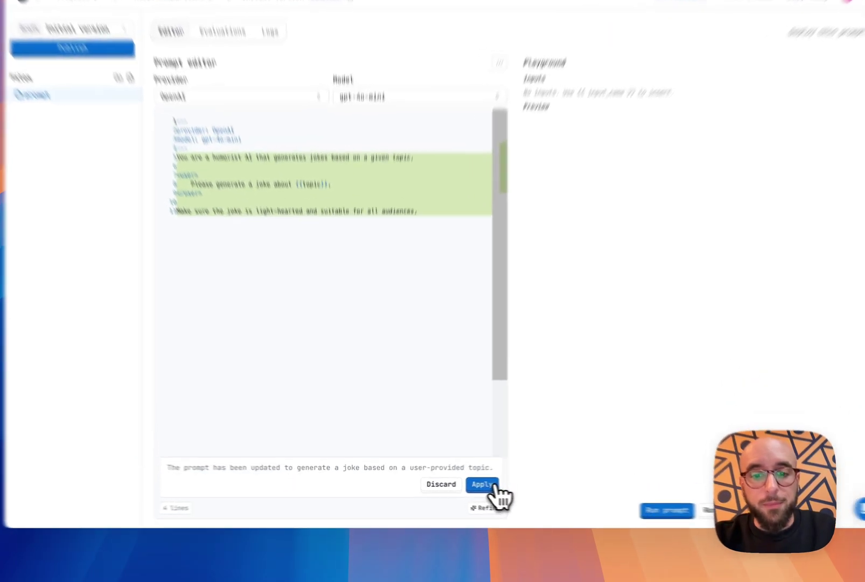
pyautogui.click(491, 484)
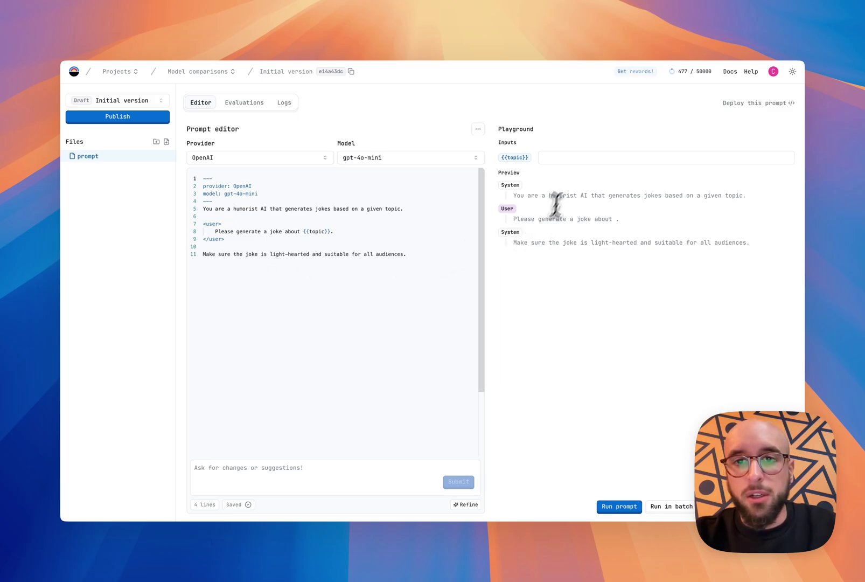
# - Run the prompt in the playground with the topic 'trees'
pyautogui.click(571, 157)
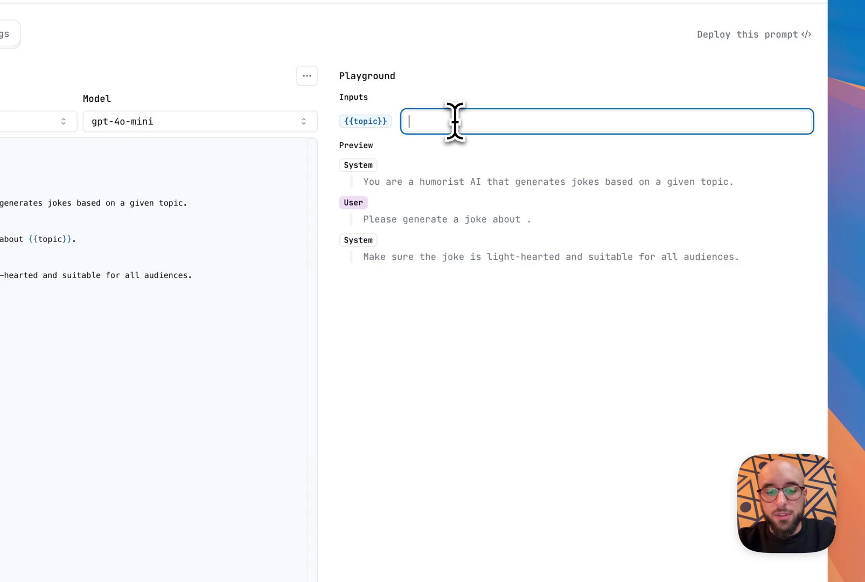
pyautogui.write('trees')
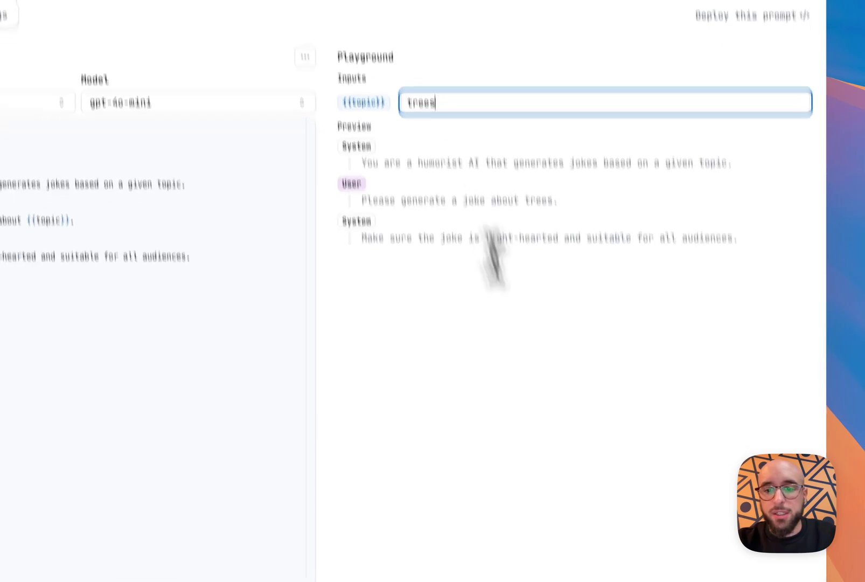
pyautogui.click(516, 518)
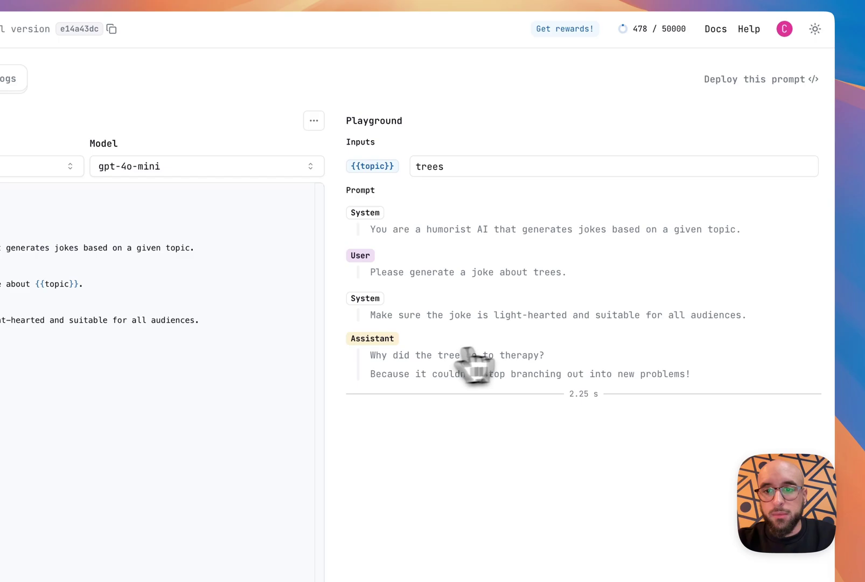
# - Change the topic to 'cats' and run the prompt again
pyautogui.click(473, 160)
pyautogui.doubleClick(471, 166)
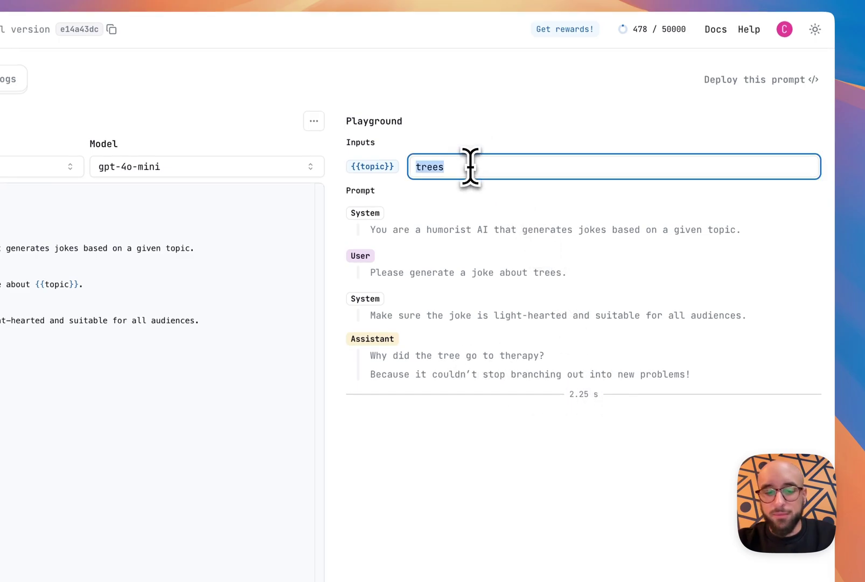
pyautogui.write('cats')
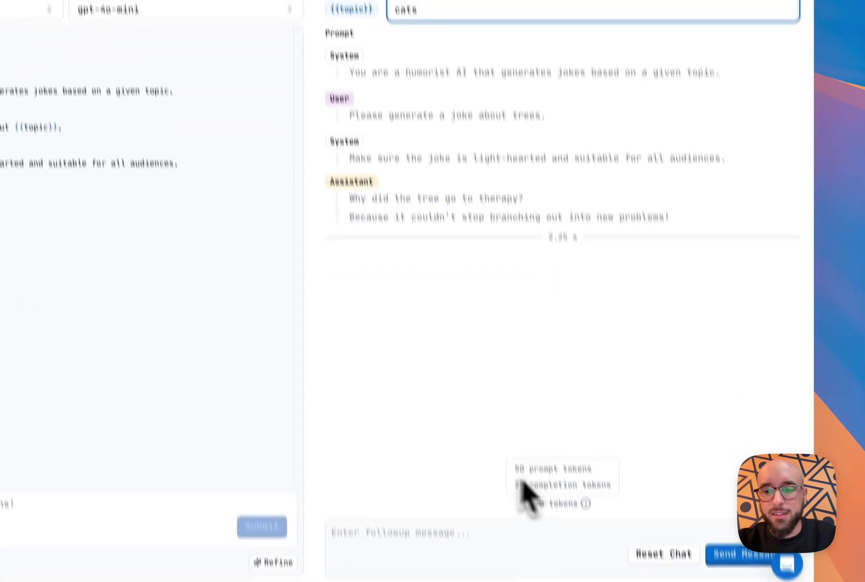
pyautogui.click(665, 552)
pyautogui.click(508, 497)
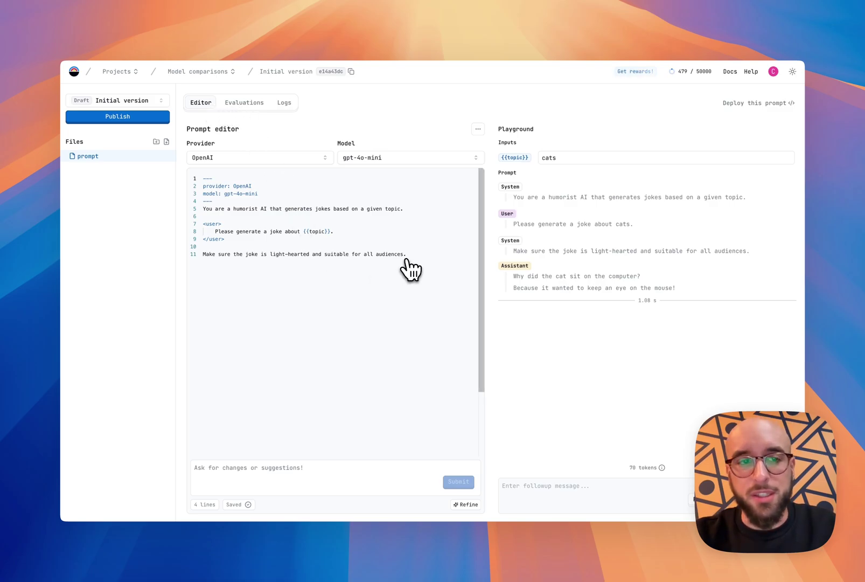
# - Generate an AI evaluation for the joke prompt and read through the Humorist AI Joke Evaluation prompt
pyautogui.click(245, 103)
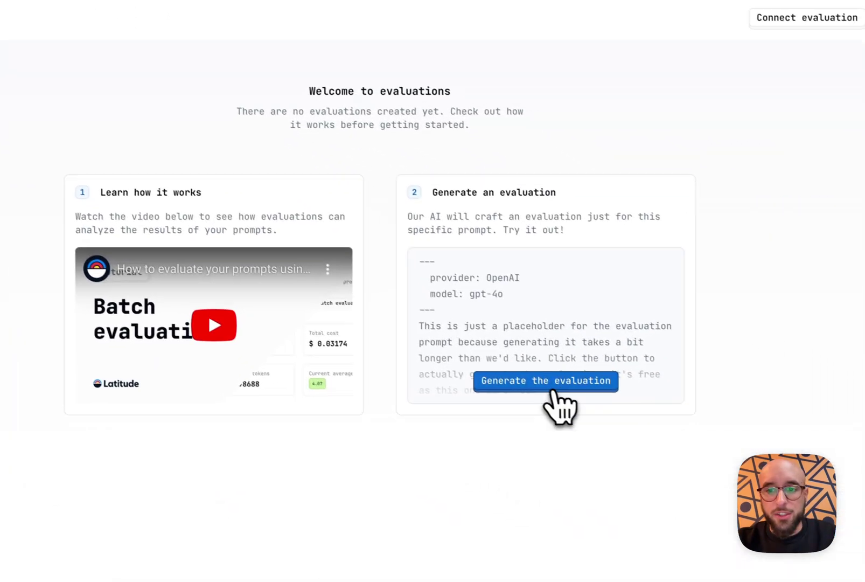
pyautogui.click(550, 385)
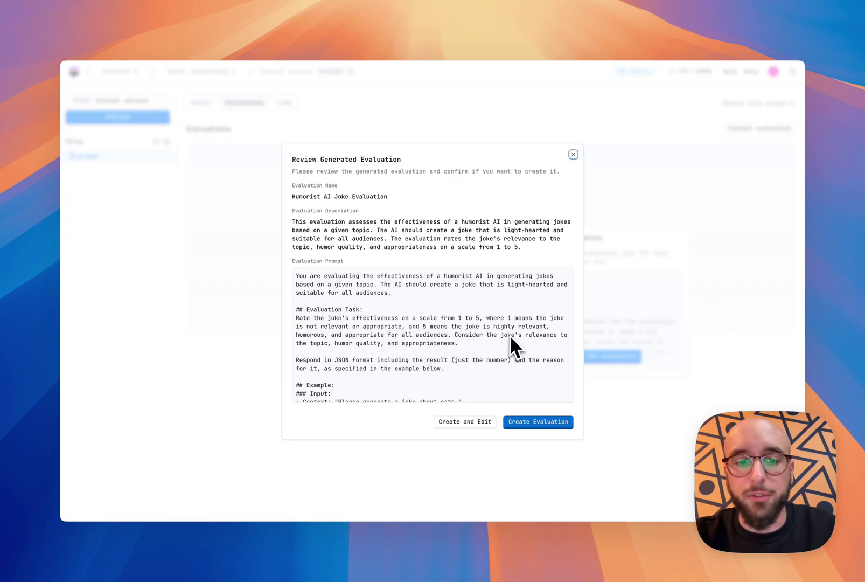
pyautogui.scroll(-5, 510, 334)
pyautogui.scroll(1, 510, 334)
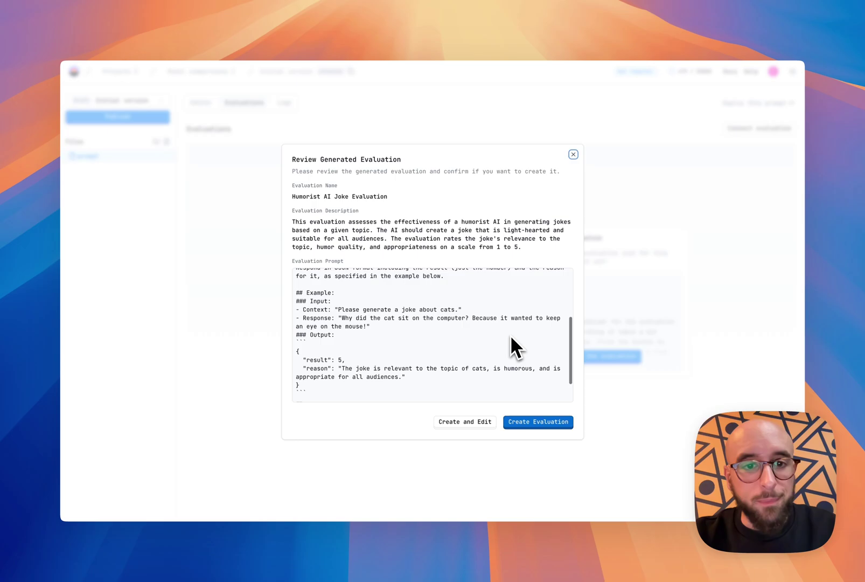
pyautogui.scroll(-3, 377, 342)
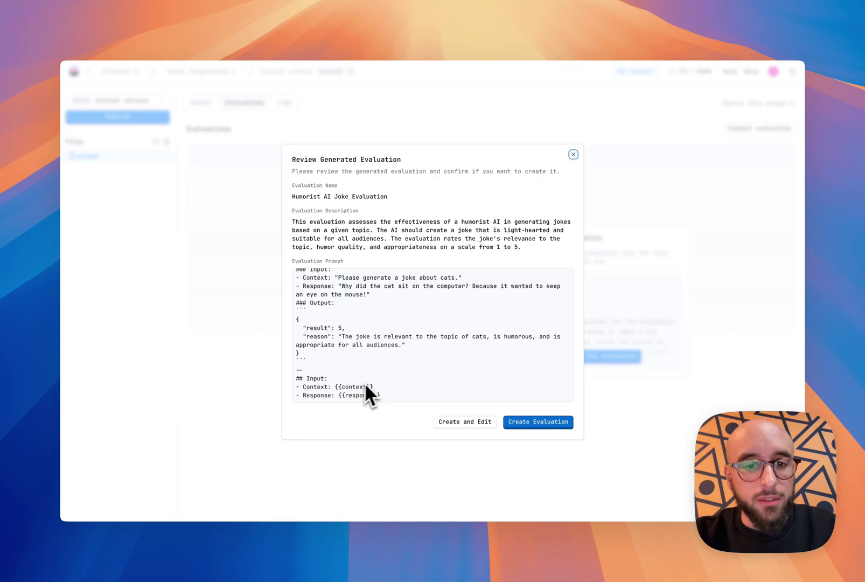
pyautogui.scroll(10, 434, 355)
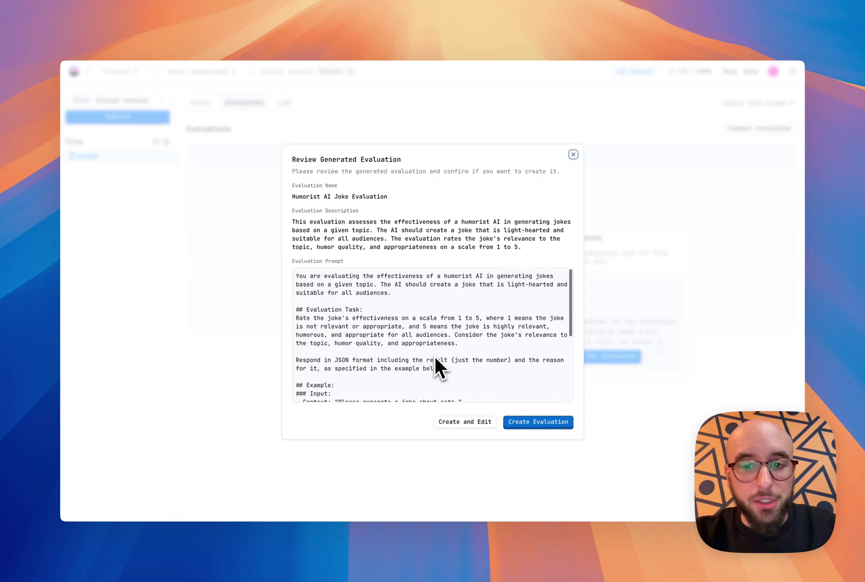
# - Create the Humorist AI Joke Evaluation and begin generating a new dataset for a batch run
pyautogui.click(502, 384)
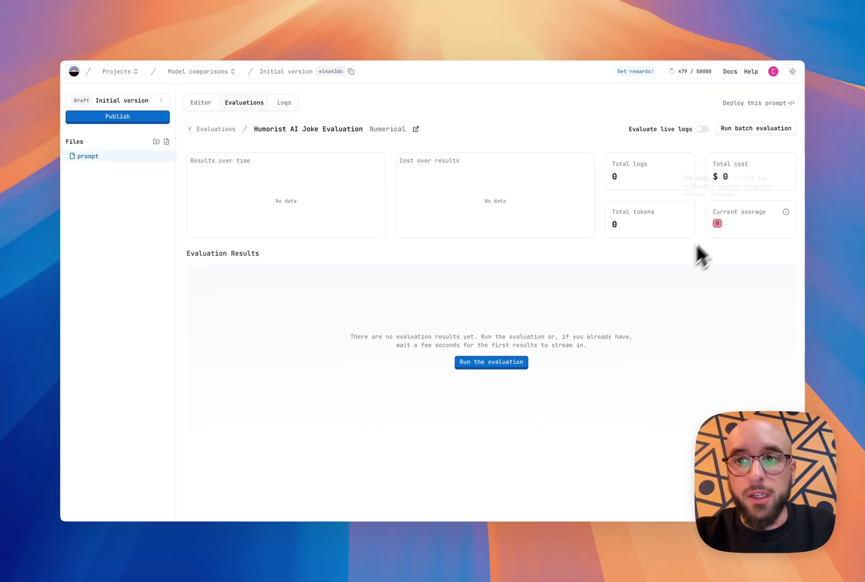
pyautogui.click(756, 128)
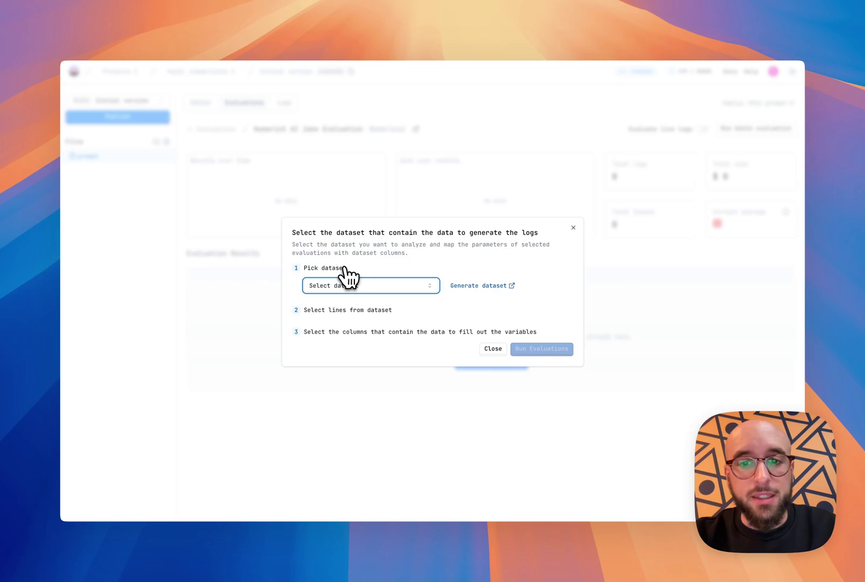
pyautogui.click(515, 340)
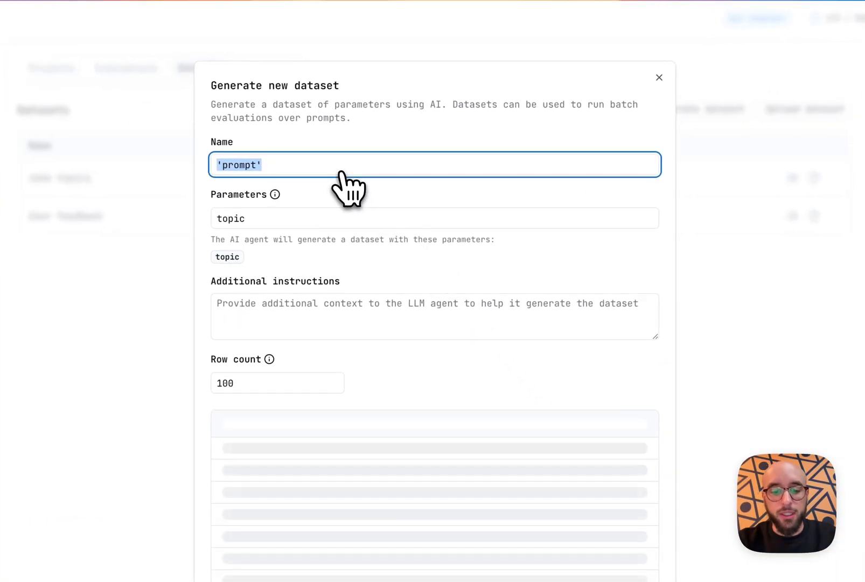
# - Generate a 20-row 'Jokes' dataset of joke topics, refreshing the preview first
pyautogui.write('Jok')
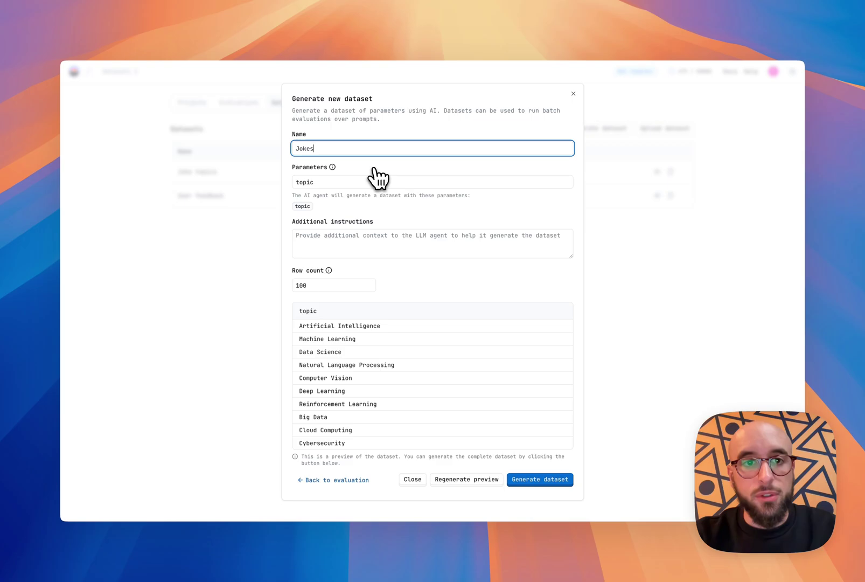
pyautogui.write('es')
pyautogui.click(361, 183)
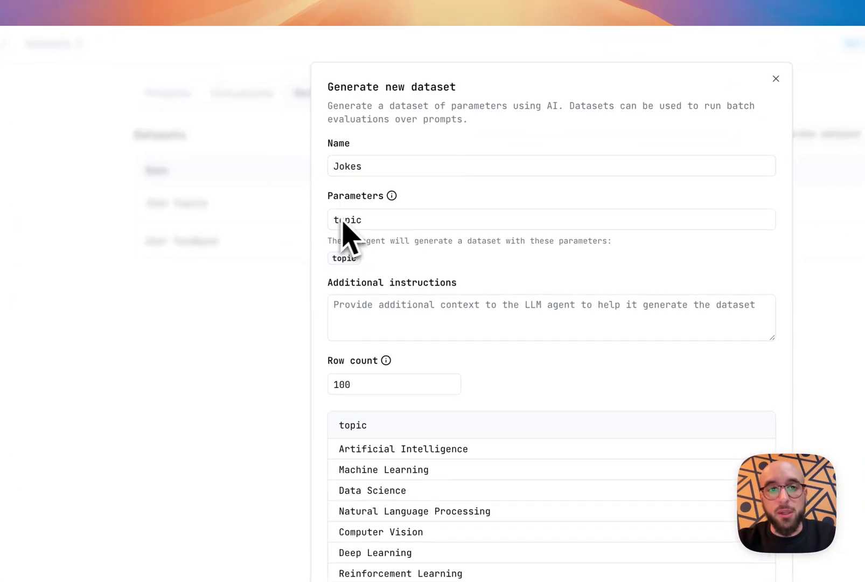
pyautogui.click(404, 318)
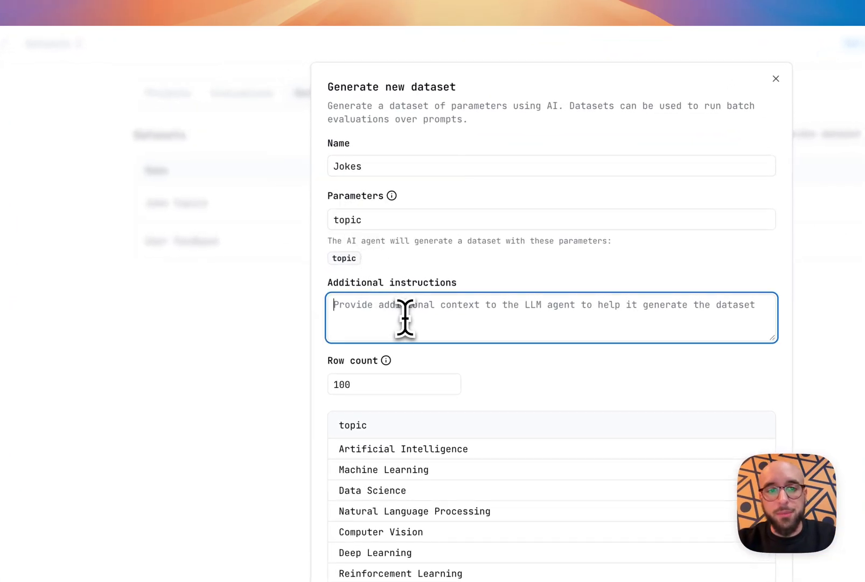
pyautogui.write('Generate a list of')
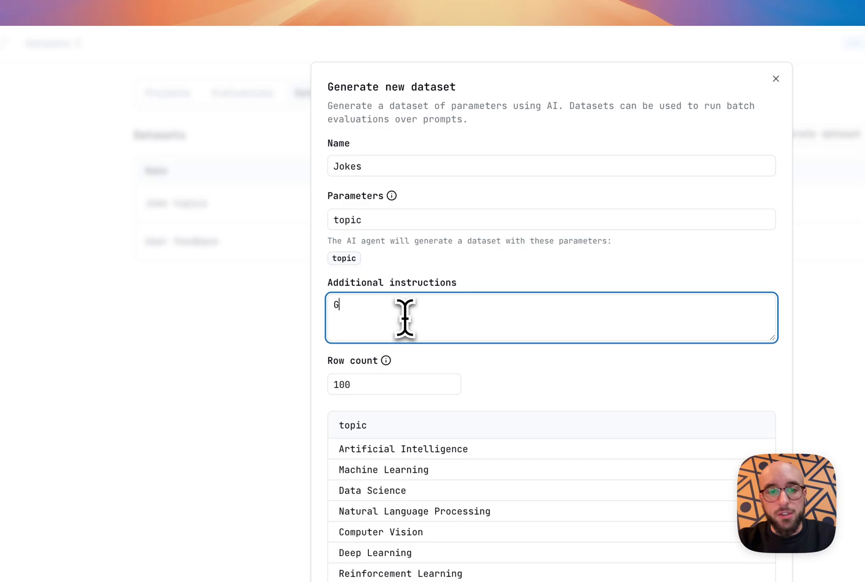
pyautogui.write(' topics for different jokes')
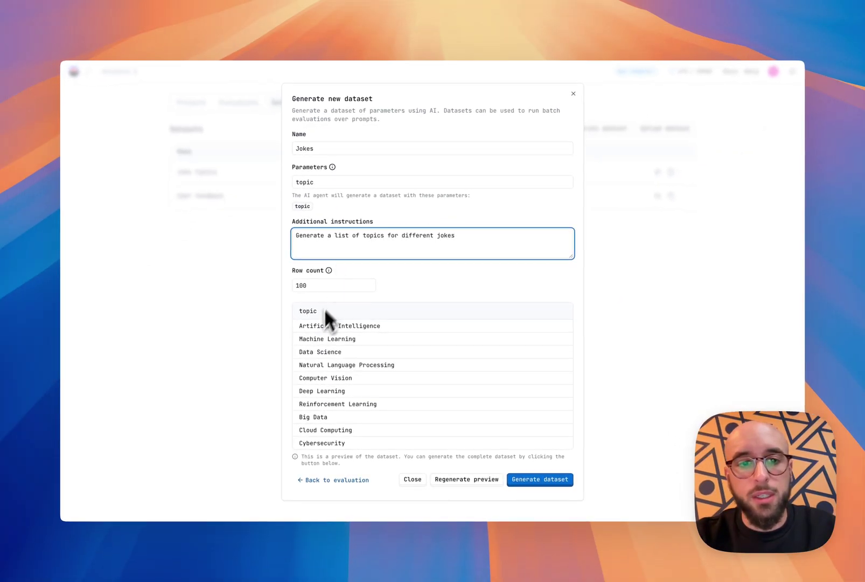
pyautogui.doubleClick(301, 285)
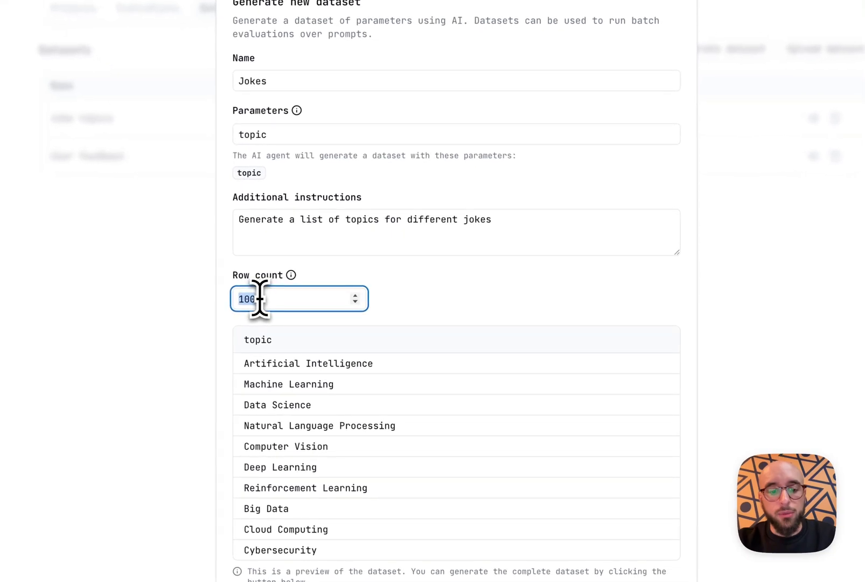
pyautogui.write('20')
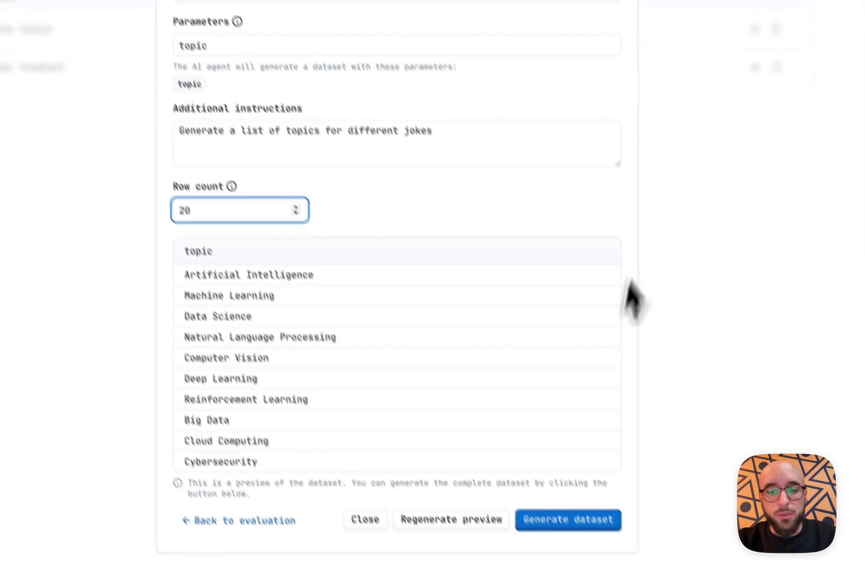
pyautogui.click(447, 459)
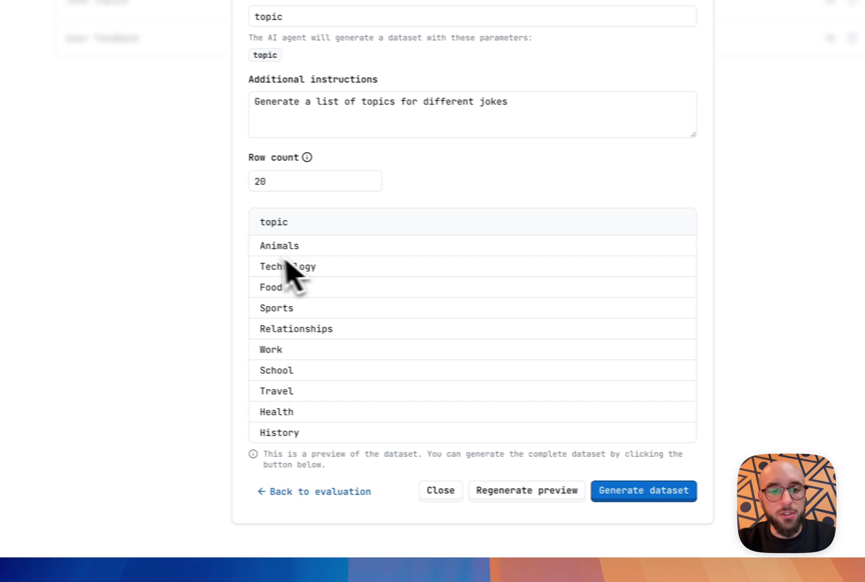
pyautogui.click(687, 492)
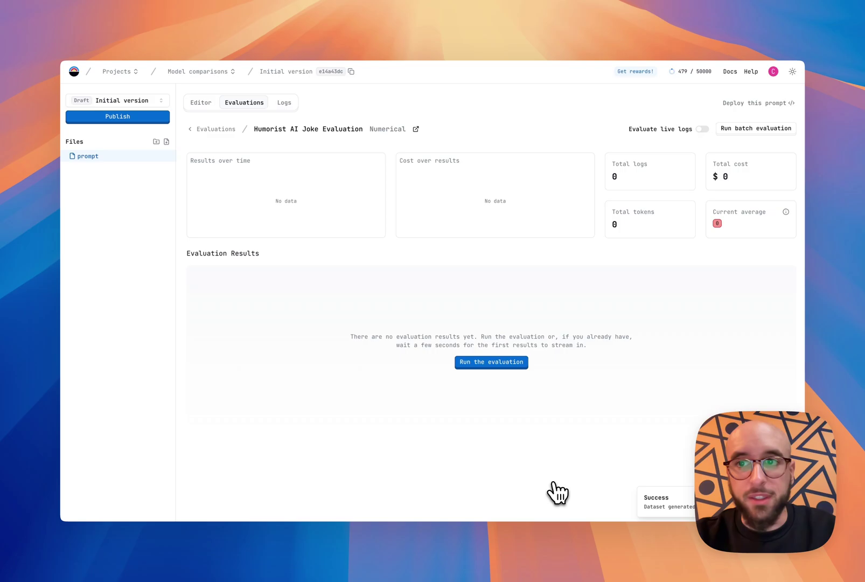
# - Run a batch evaluation on the Jokes dataset with {{topic}} mapped to the topic column
pyautogui.click(735, 132)
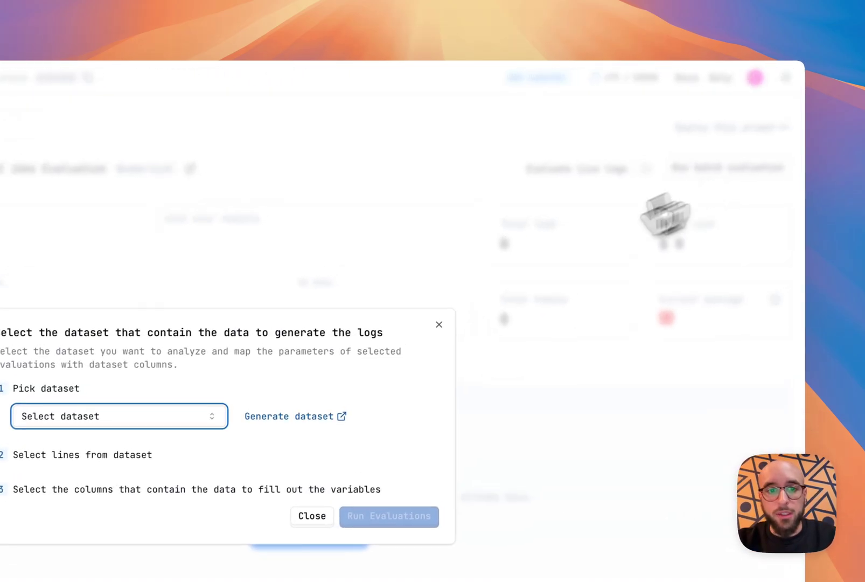
pyautogui.click(124, 416)
pyautogui.click(64, 447)
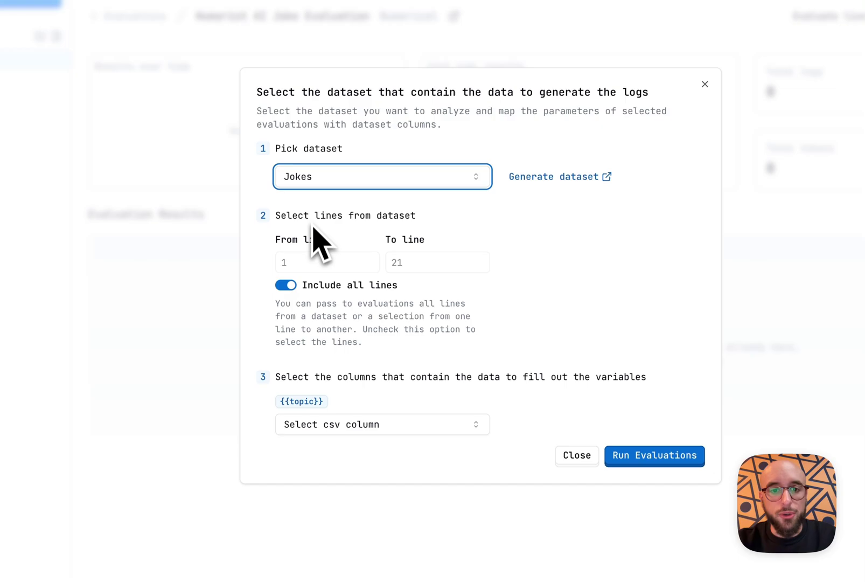
pyautogui.click(360, 432)
pyautogui.click(307, 474)
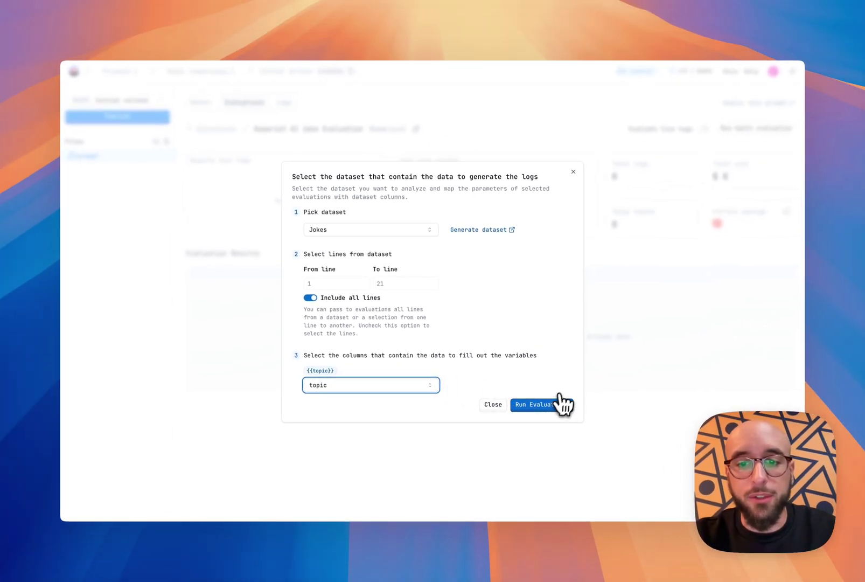
pyautogui.click(544, 405)
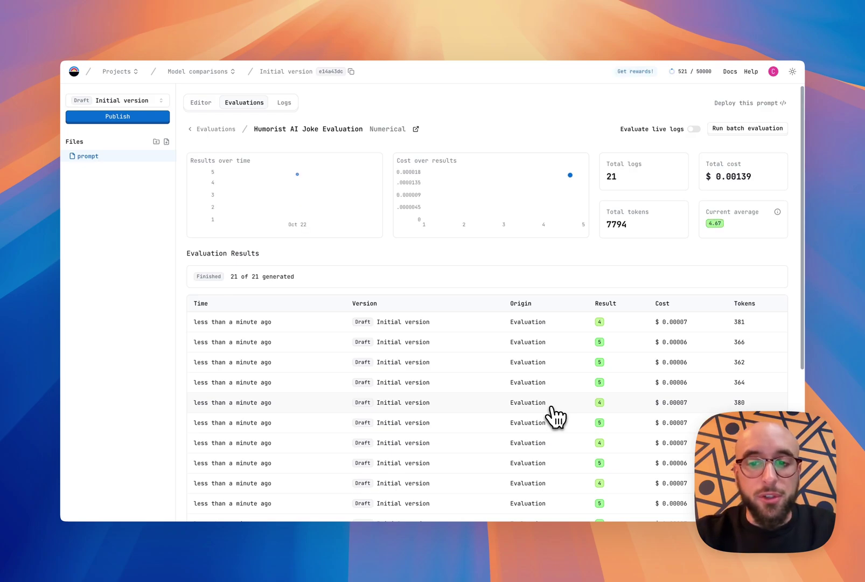
# - Inspect the first result's details and its original log messages, then close the log
pyautogui.scroll(-3, 468, 429)
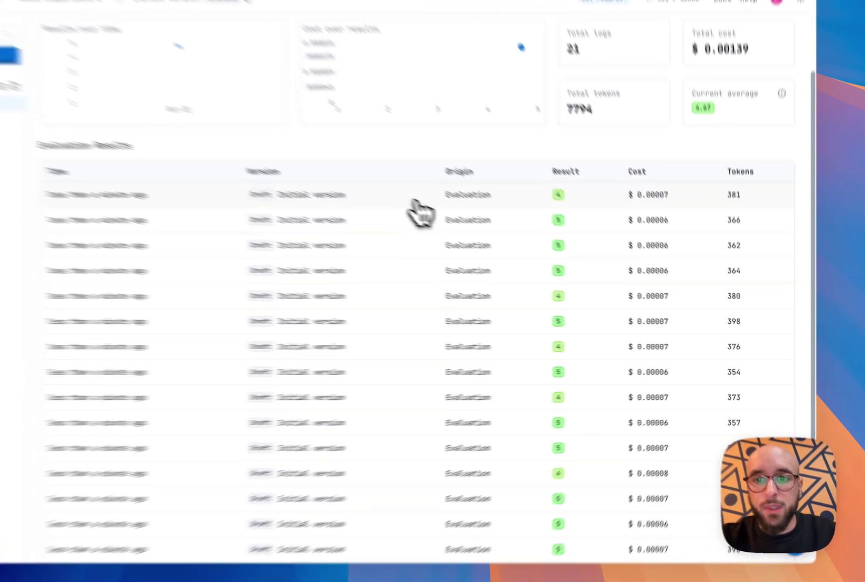
pyautogui.click(489, 237)
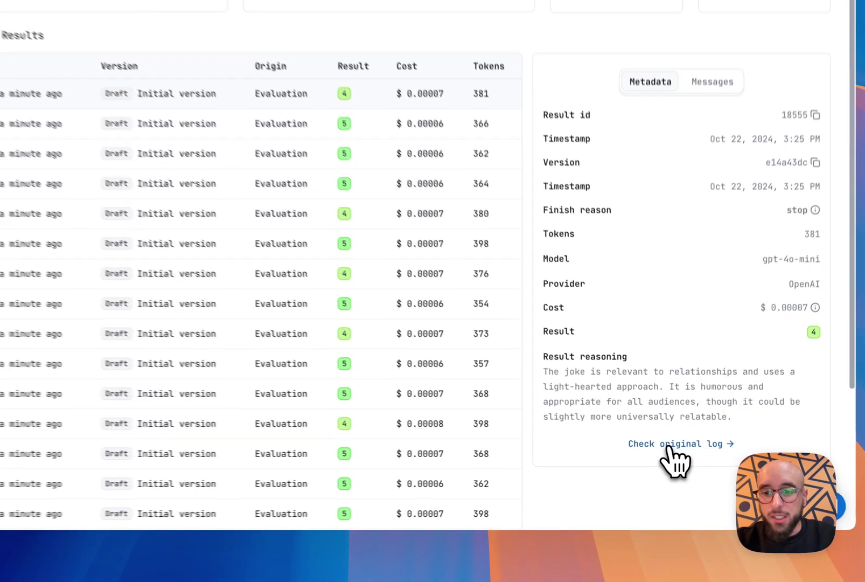
pyautogui.click(680, 464)
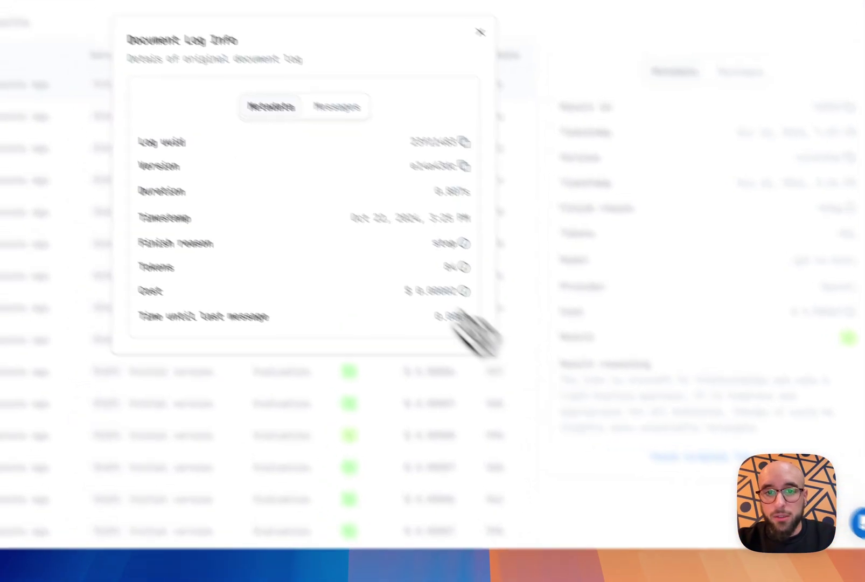
pyautogui.click(443, 171)
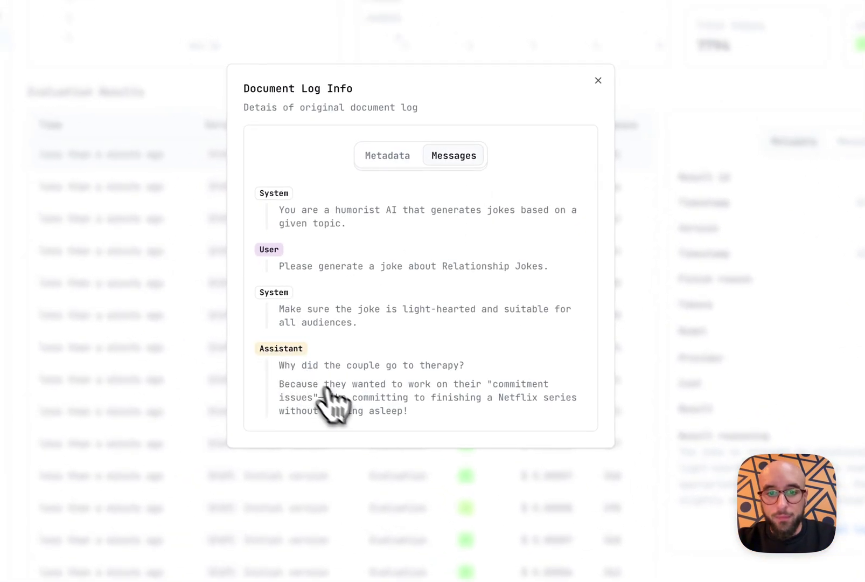
pyautogui.press('Escape')
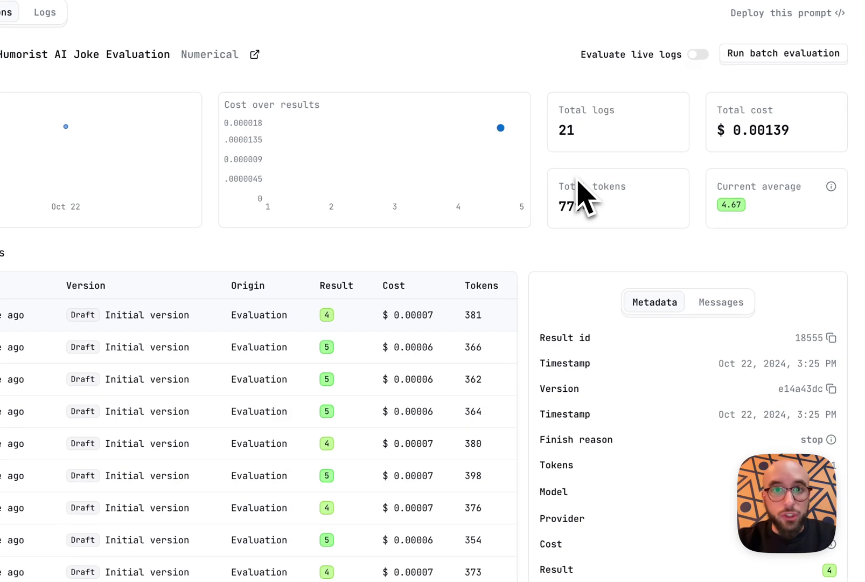
# - Publish the draft to production as the live Initial version, then reopen the prompt file
pyautogui.click(111, 135)
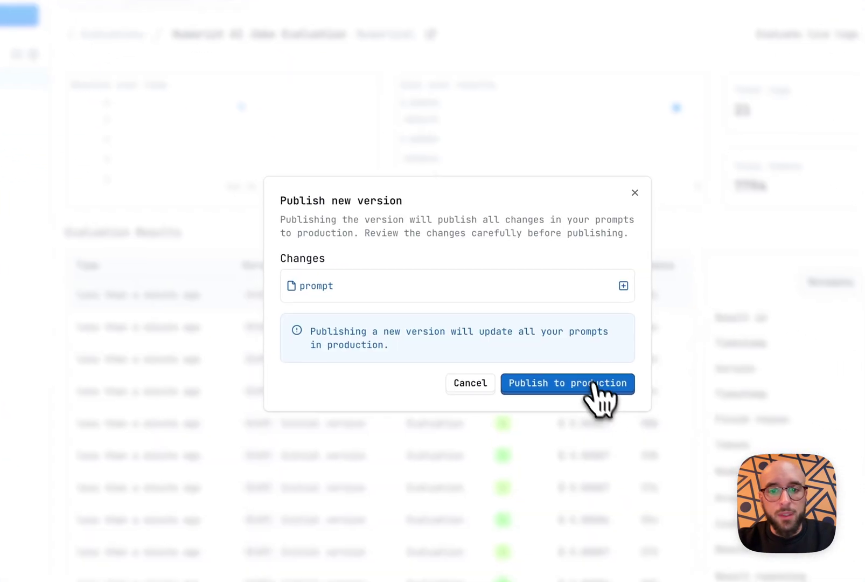
pyautogui.click(786, 516)
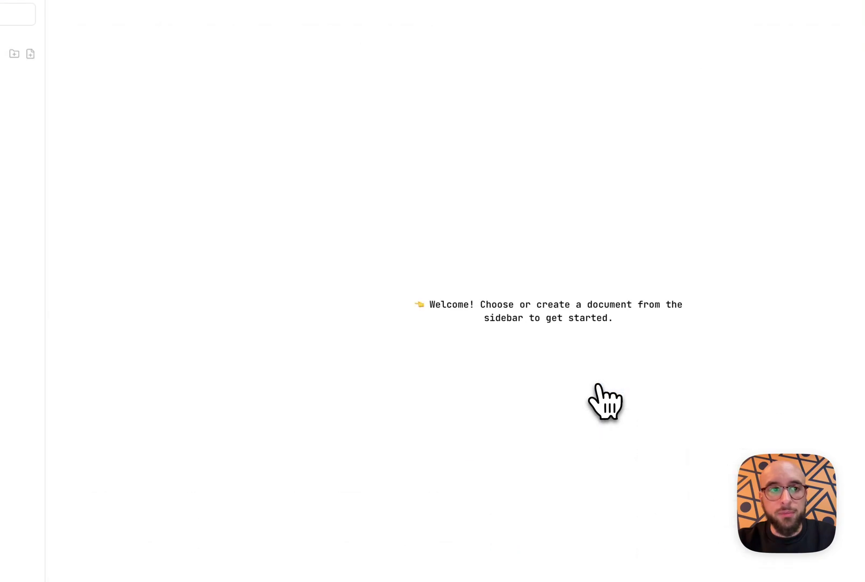
pyautogui.click(129, 161)
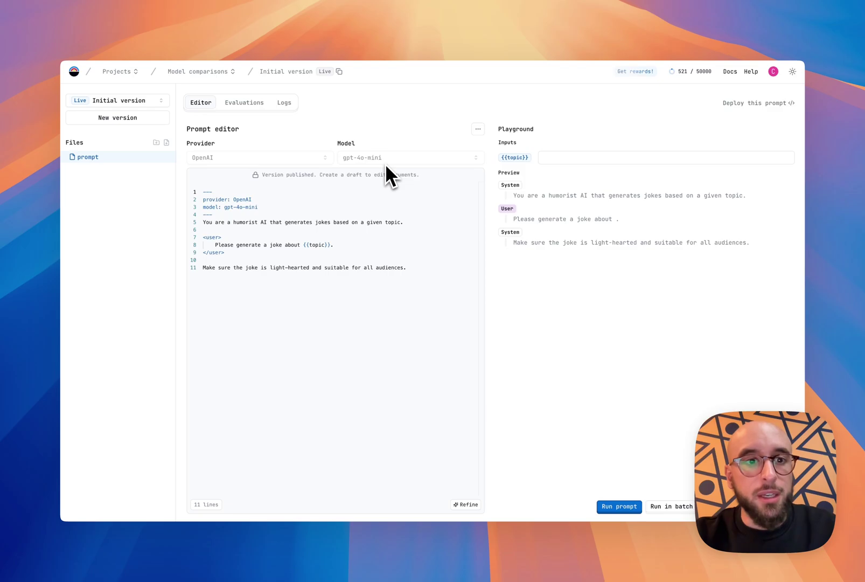
# - Create a new draft version titled 'New model tests'
pyautogui.click(127, 118)
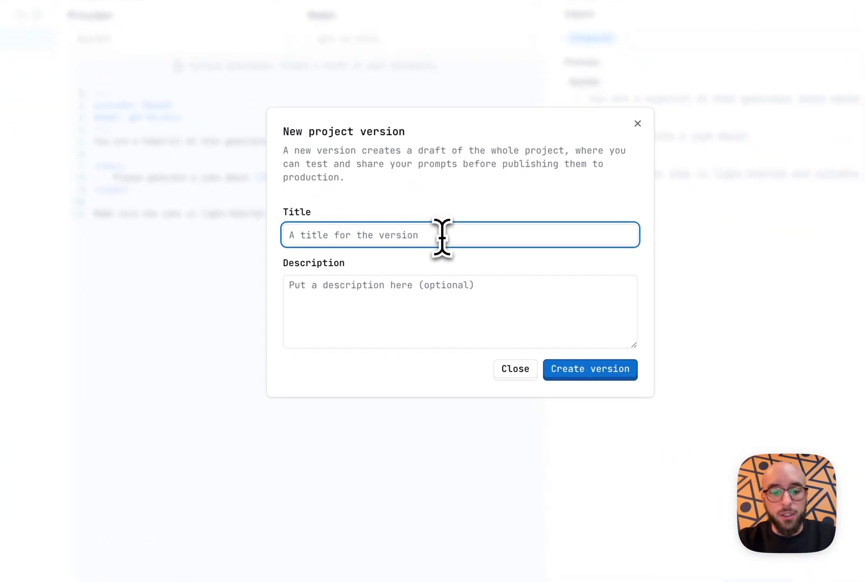
pyautogui.write('New model tests')
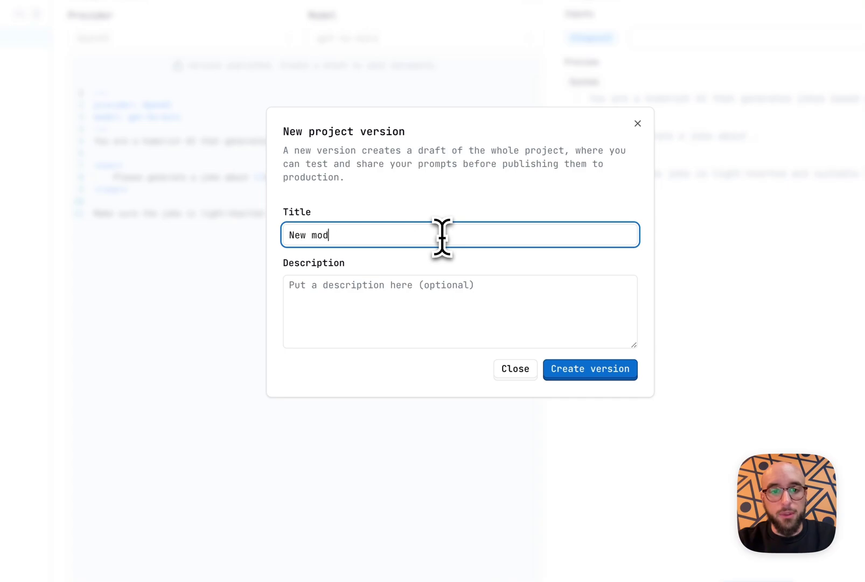
pyautogui.click(595, 374)
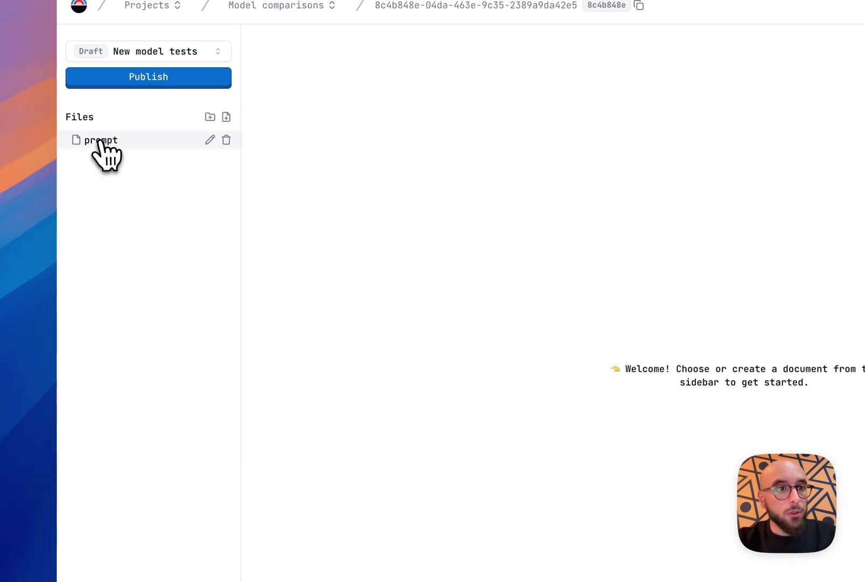
# - Switch the prompt's model from gpt-4o-mini to gpt-4o
pyautogui.click(103, 144)
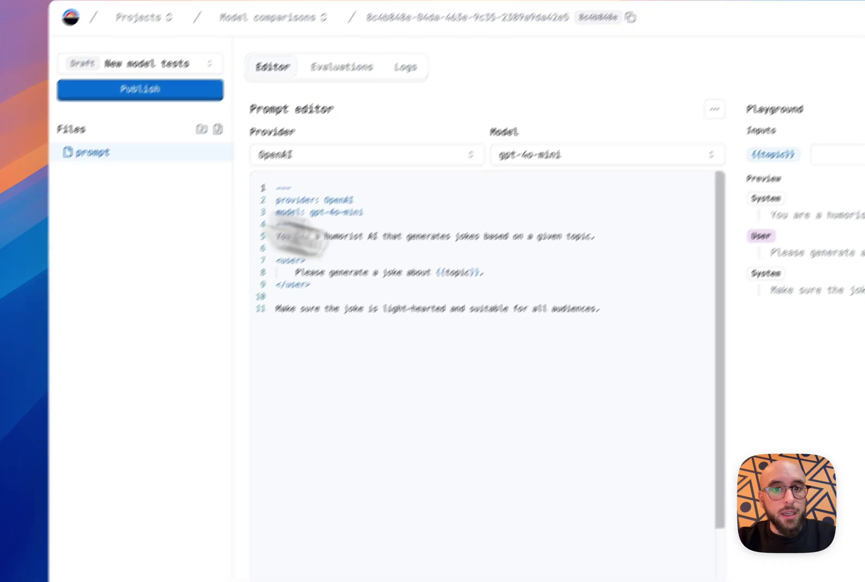
pyautogui.click(548, 213)
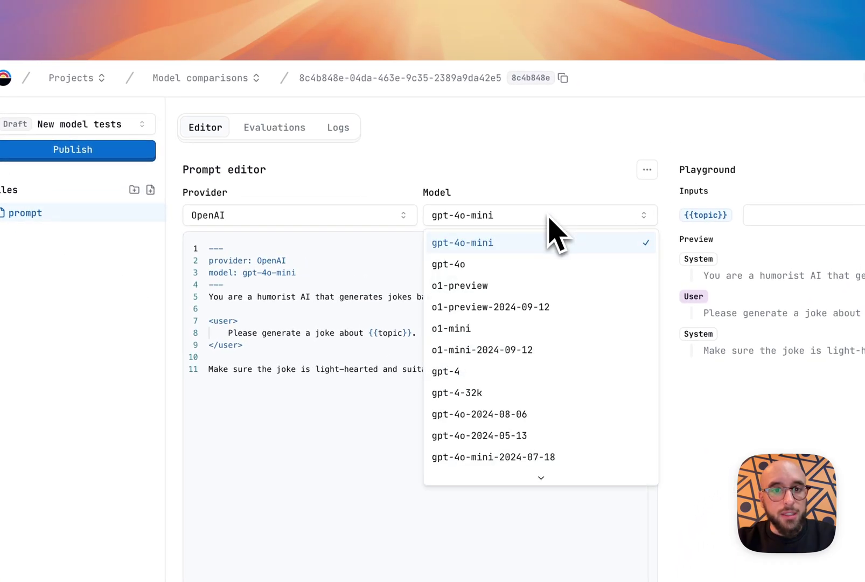
pyautogui.click(476, 270)
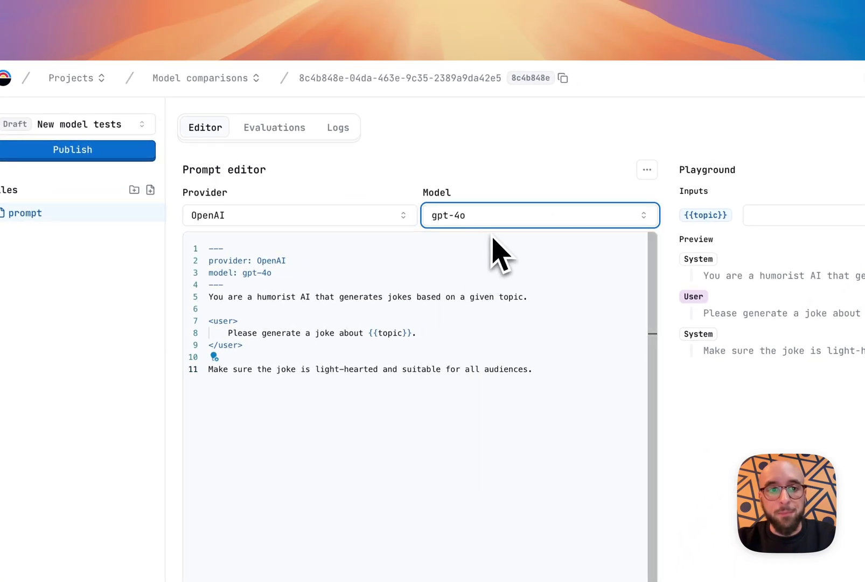
# - Batch-run the Humorist AI Joke Evaluation on the Jokes dataset, mapping {{topic}} to the topic column
pyautogui.click(265, 128)
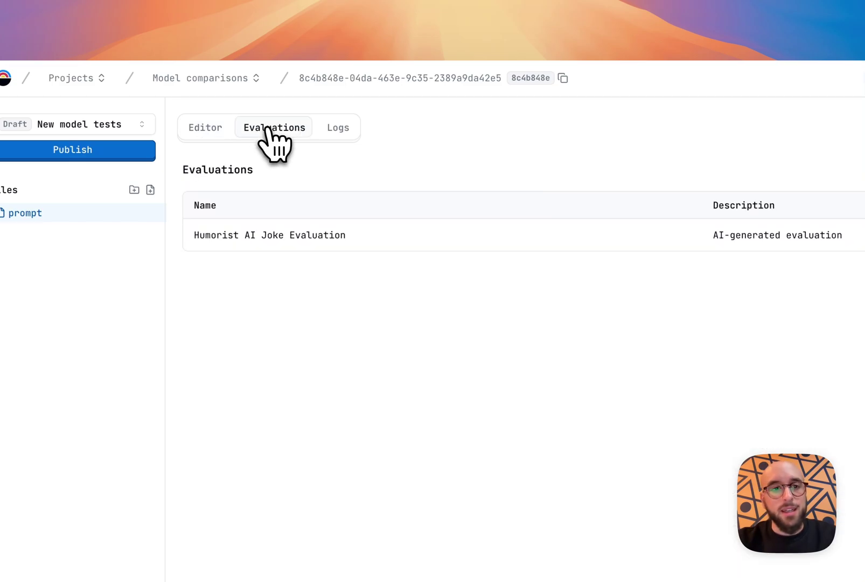
pyautogui.click(290, 237)
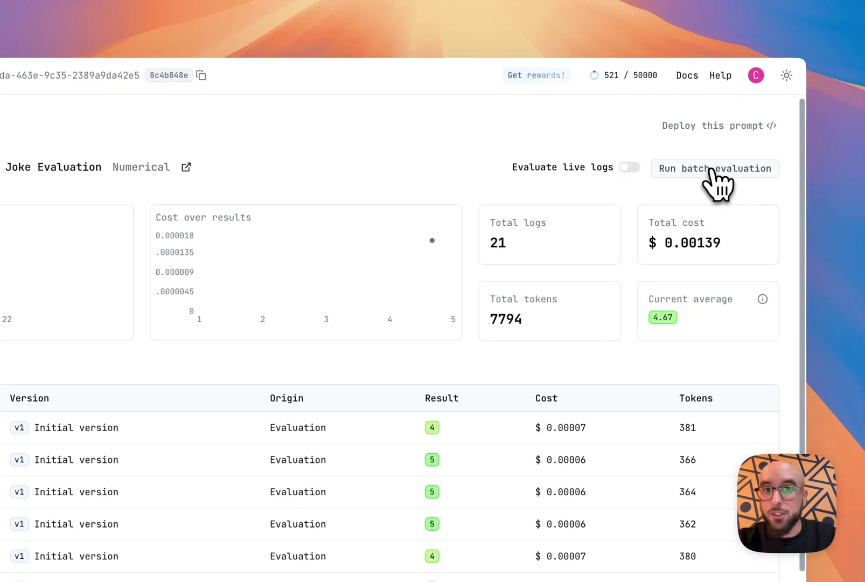
pyautogui.click(754, 169)
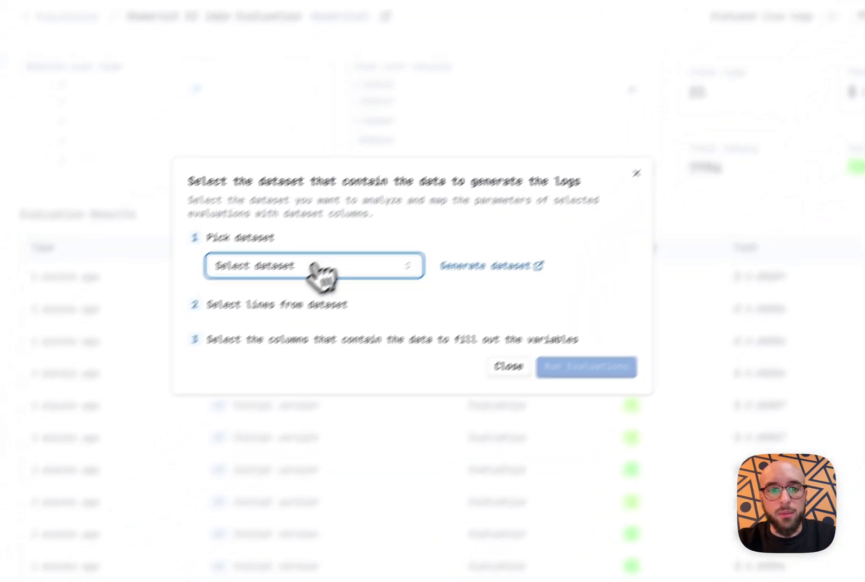
pyautogui.click(315, 267)
pyautogui.click(292, 300)
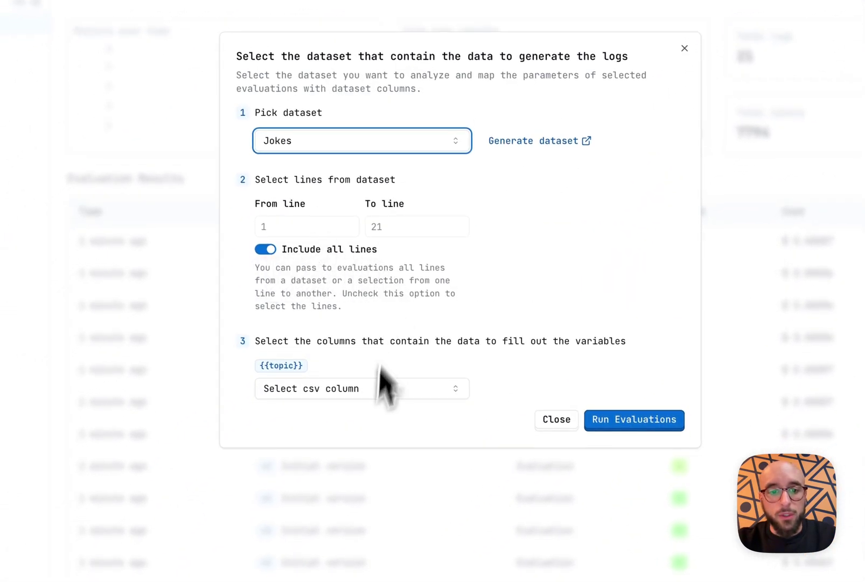
pyautogui.click(367, 390)
pyautogui.click(341, 433)
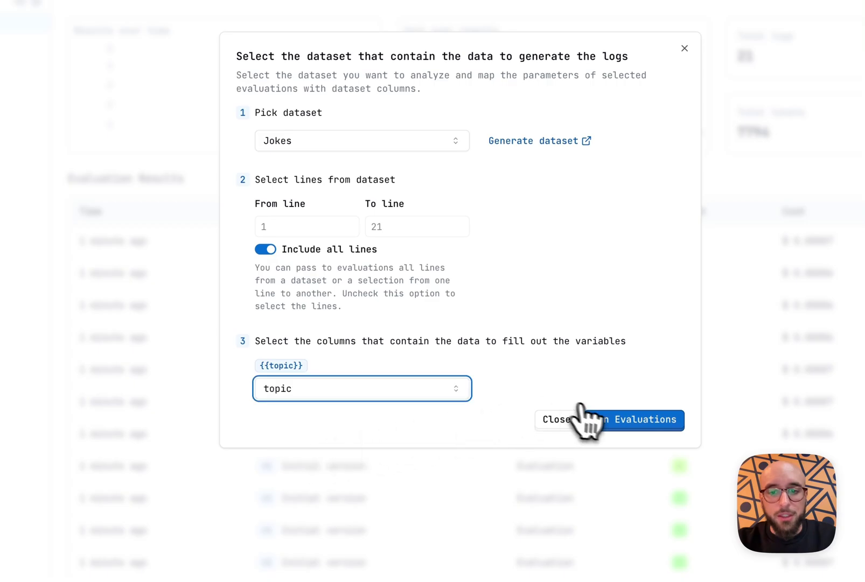
pyautogui.click(606, 423)
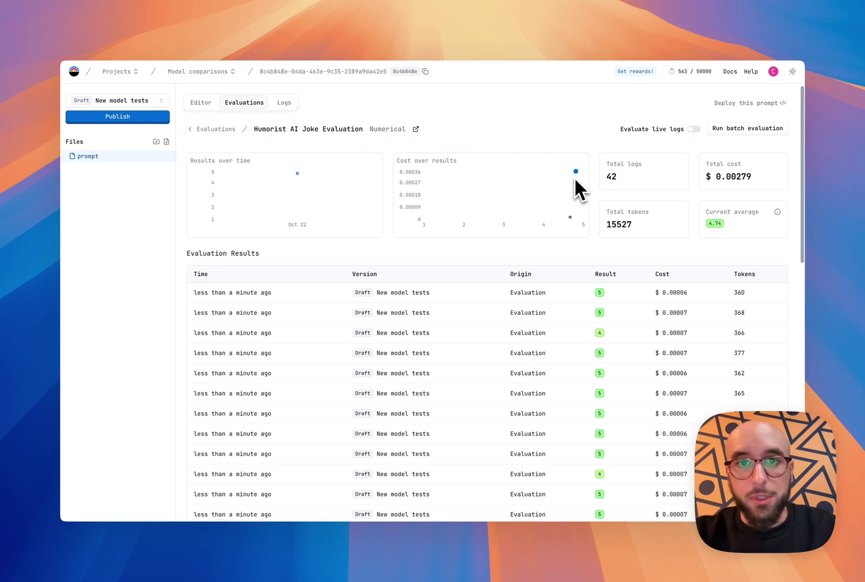
pyautogui.moveTo(578, 176)
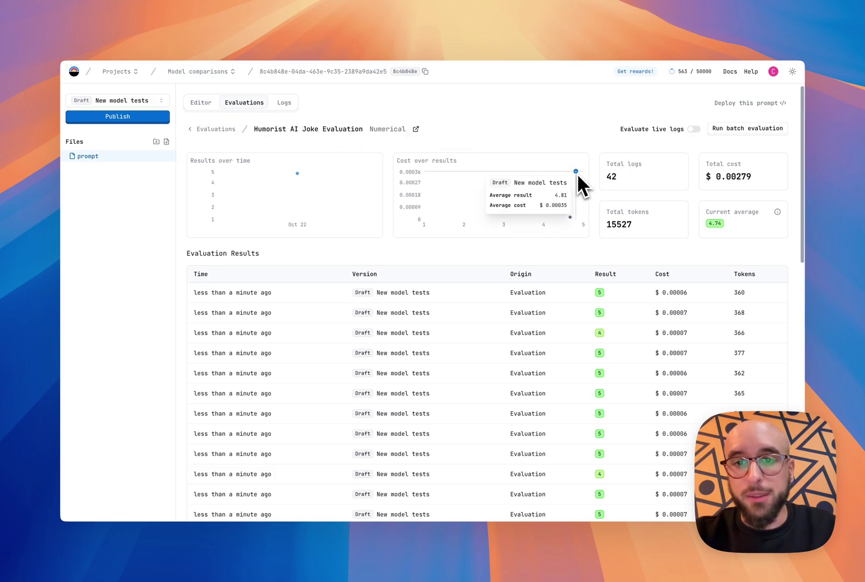
pyautogui.moveTo(569, 218)
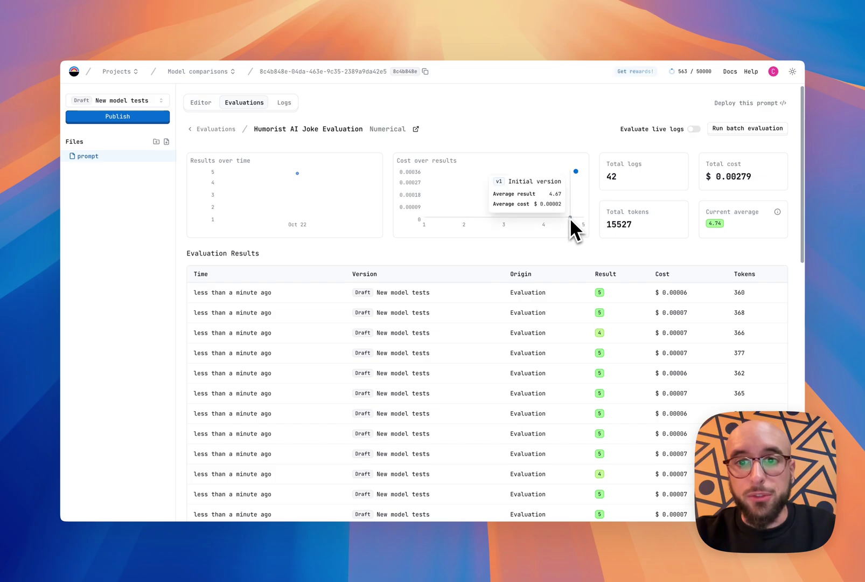